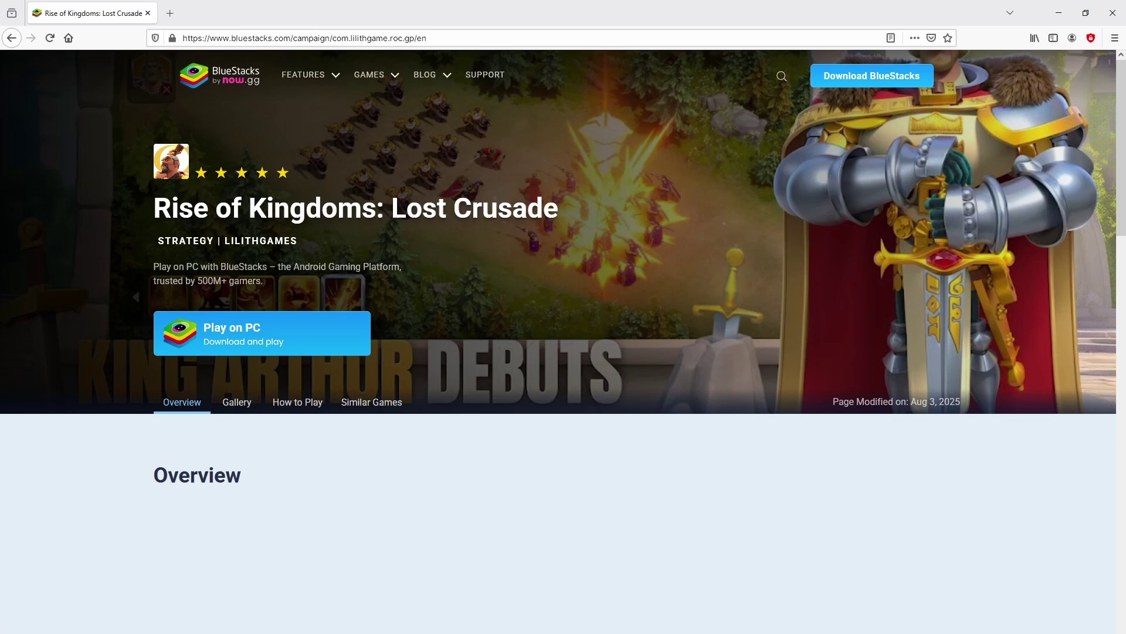
- Download the BlueStacks installer from the Rise of Kingdoms: Lost Crusade page and install BlueStacks 5
scroll(558, 340, "down", 20)
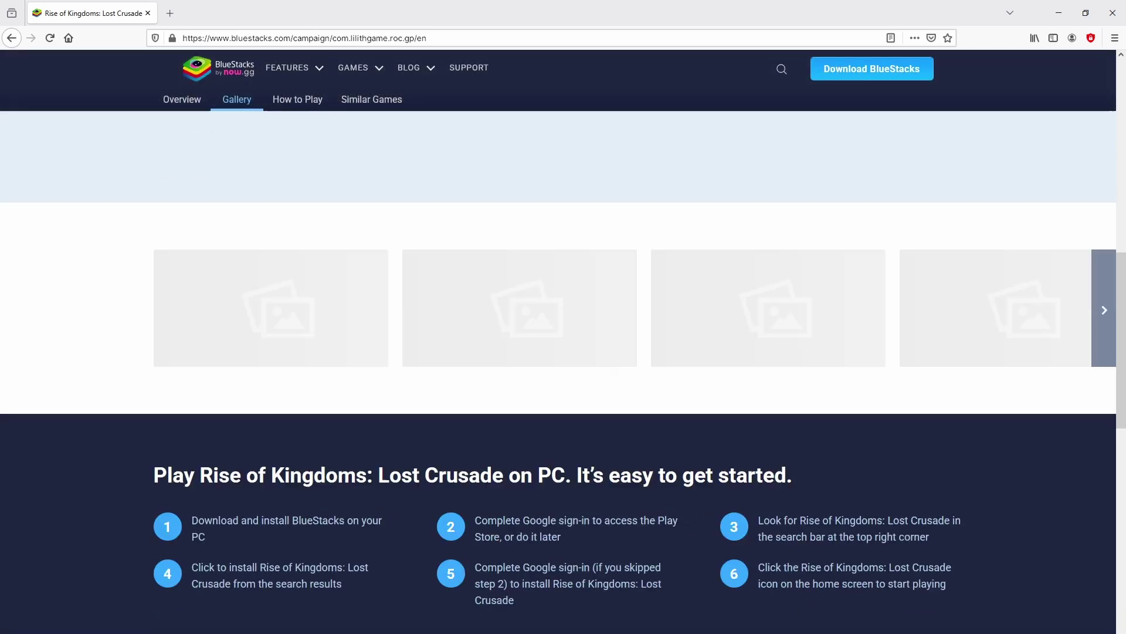
key("Home")
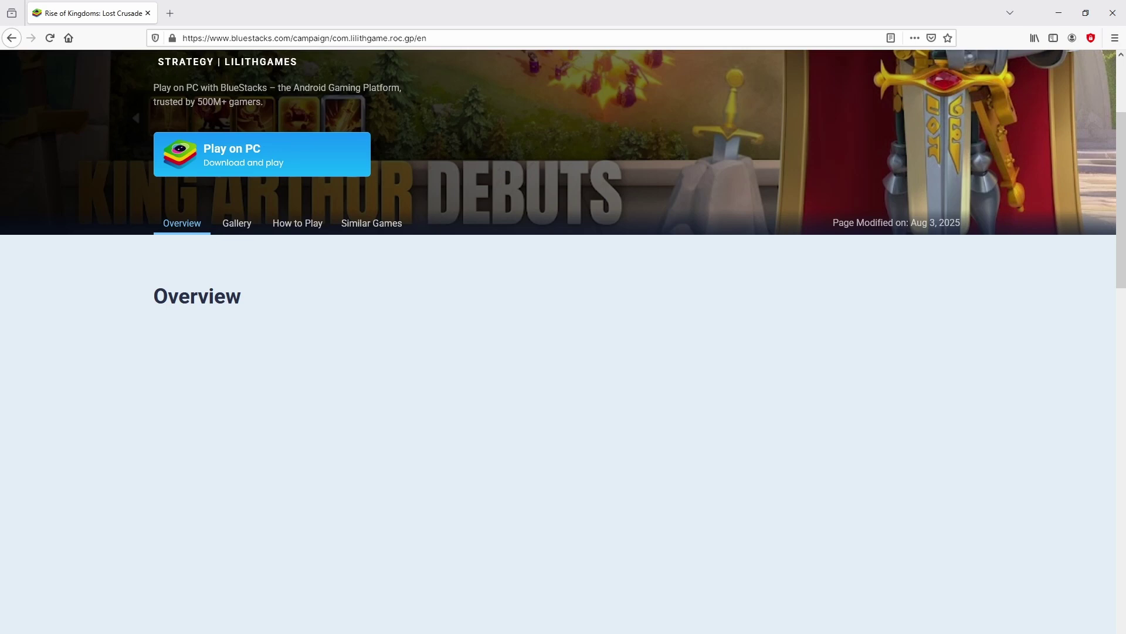
key("Home")
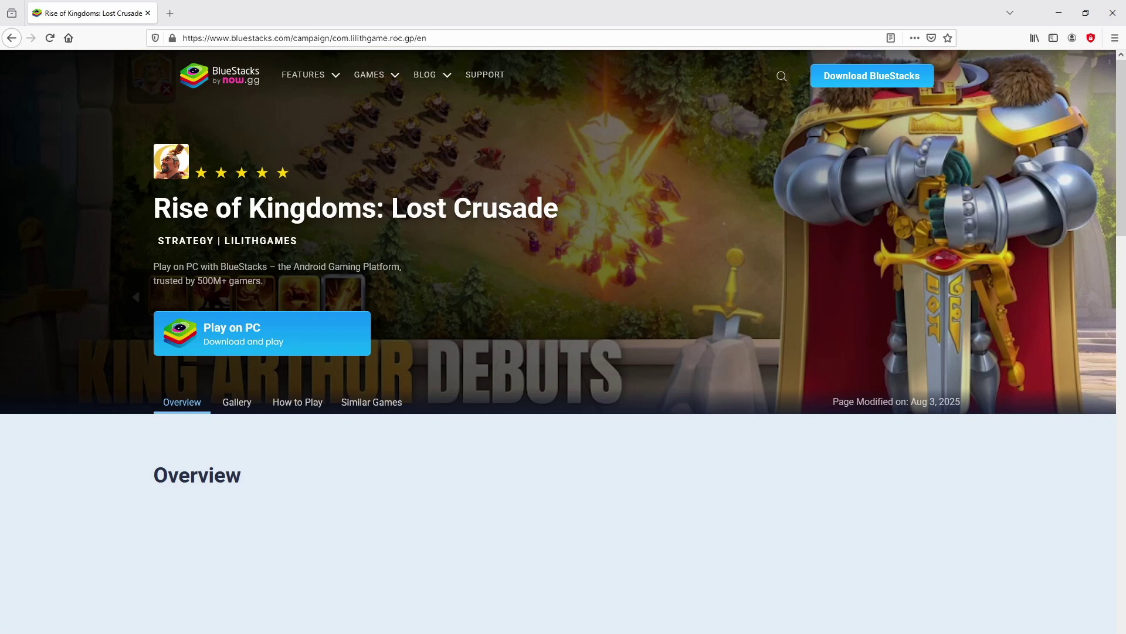
left_click(264, 328)
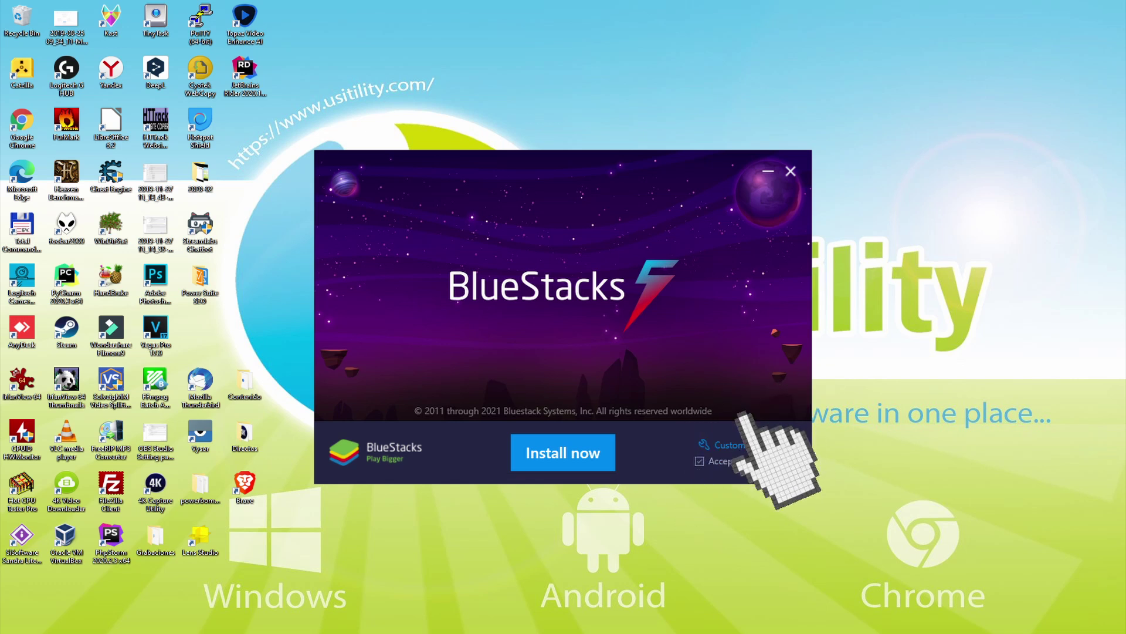
left_click(727, 444)
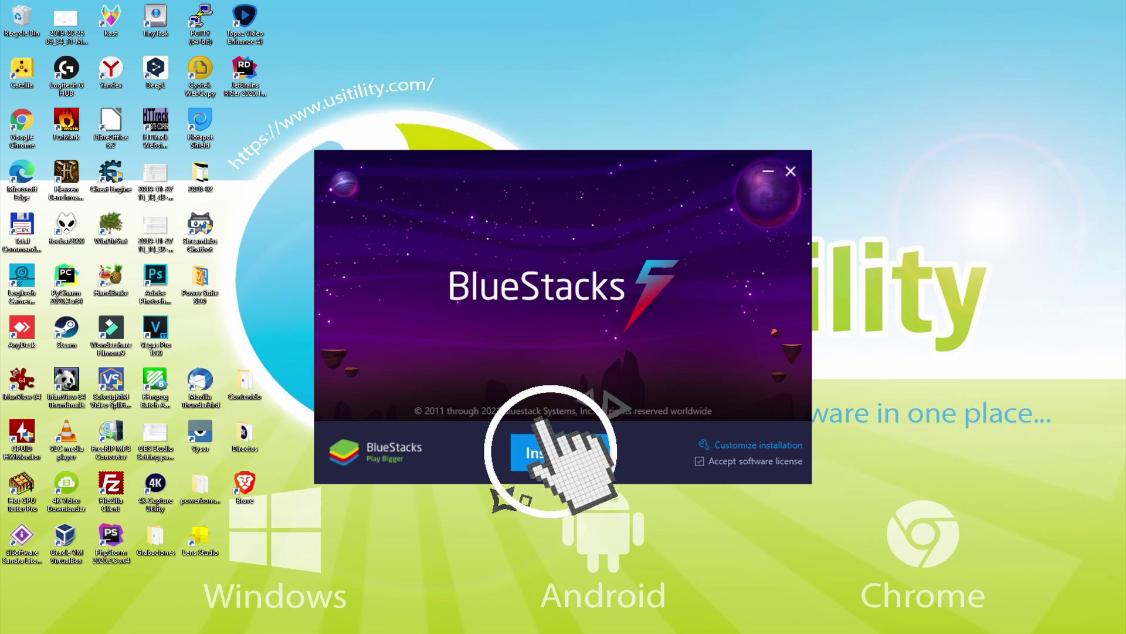
left_click(562, 452)
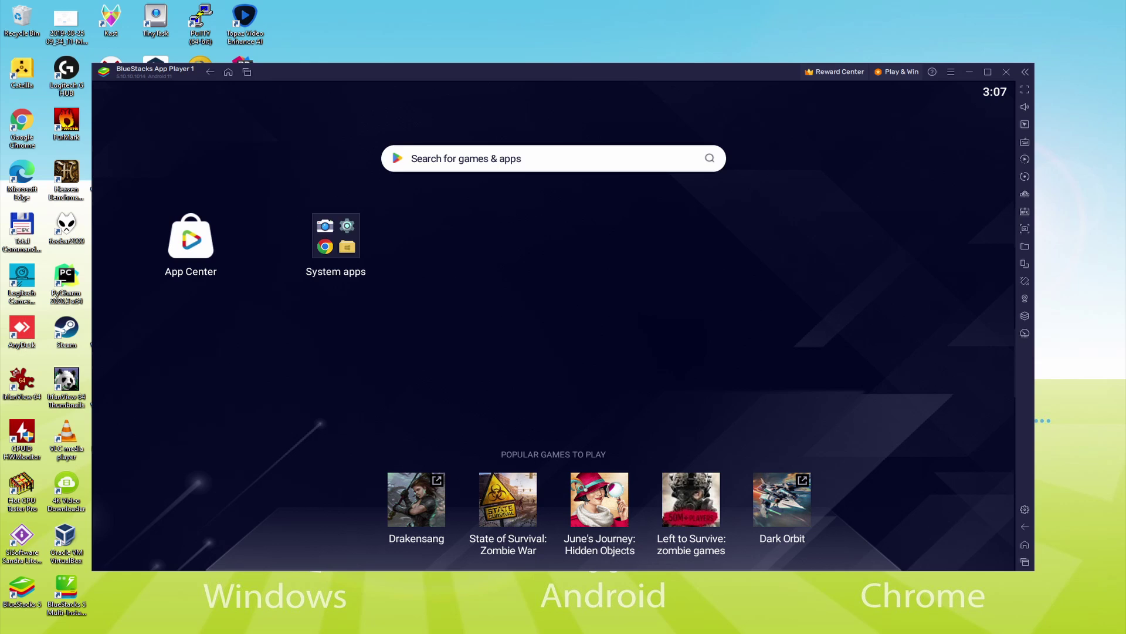
- Open the Play Store from the System apps folder and start signing in with a Google account
left_click(326, 217)
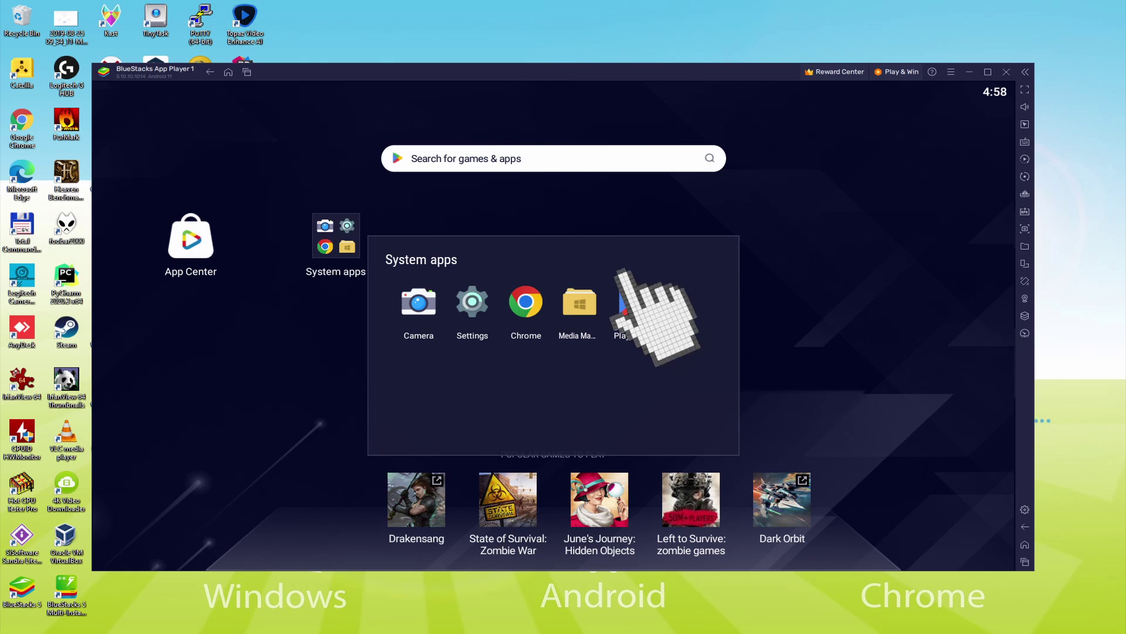
left_click(625, 299)
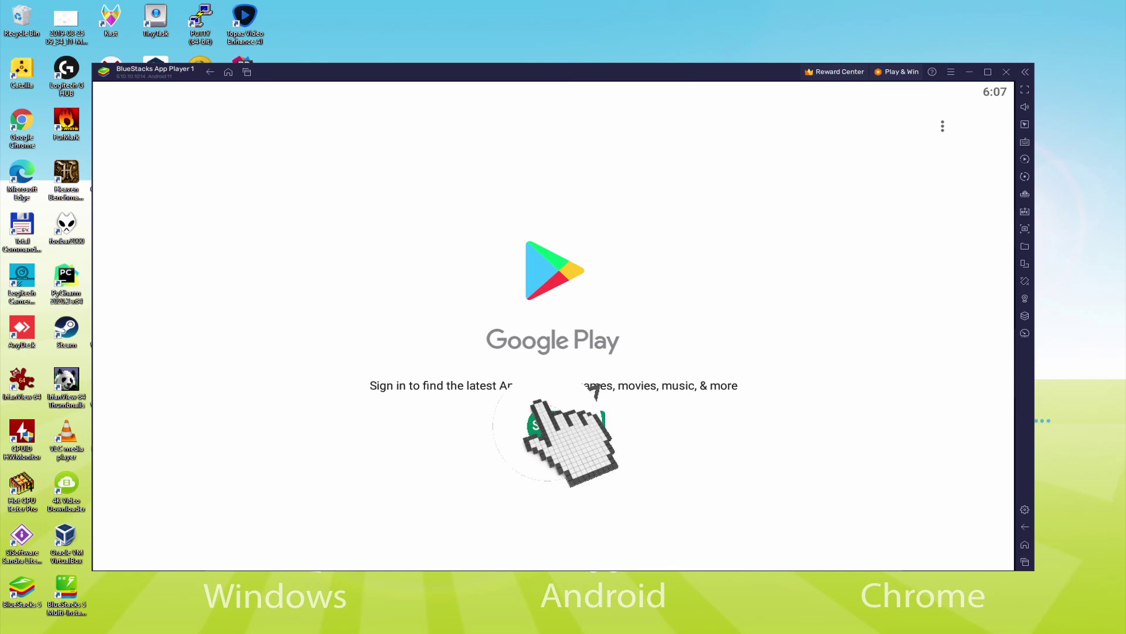
left_click(545, 423)
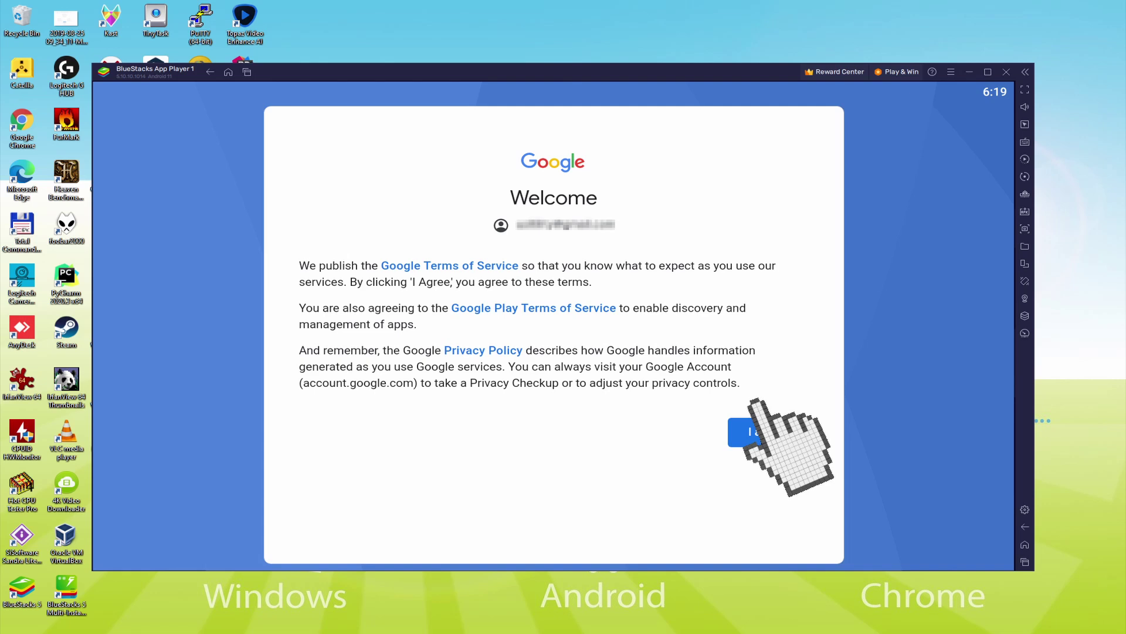
- Agree to the Google terms of service, turn off Back up to Google Drive and accept the Google services settings
left_click(745, 432)
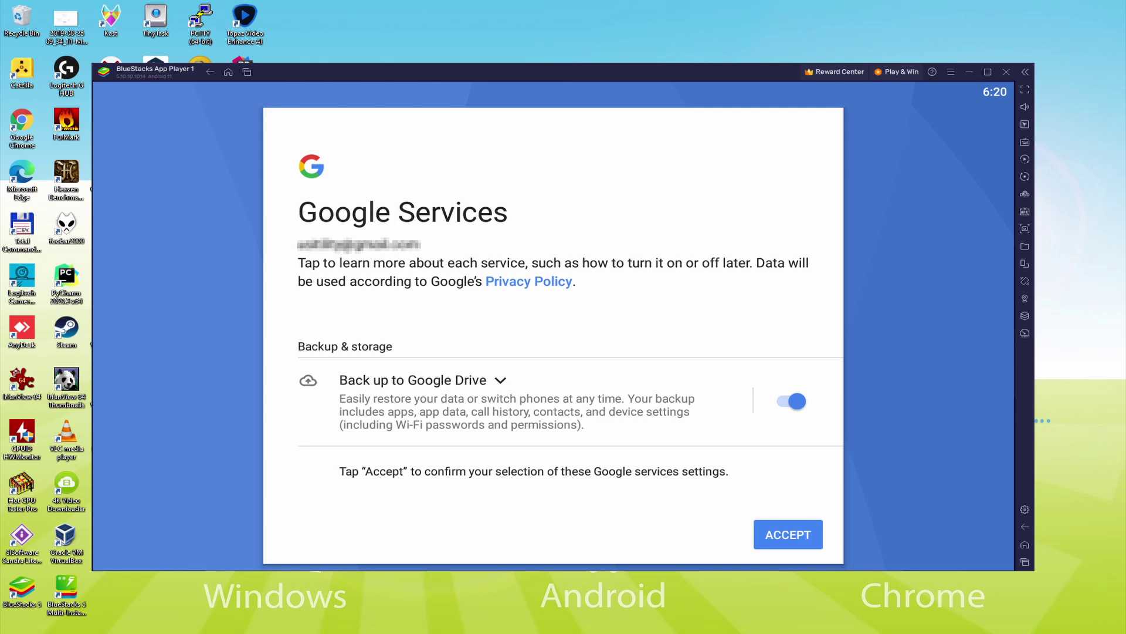
left_click(787, 402)
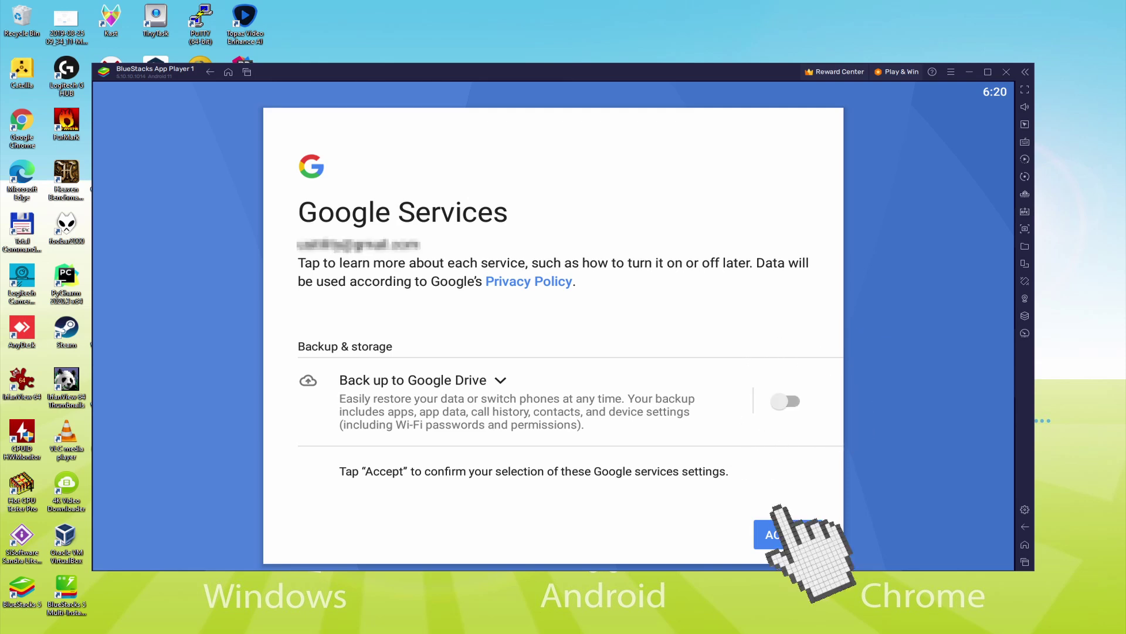
left_click(787, 534)
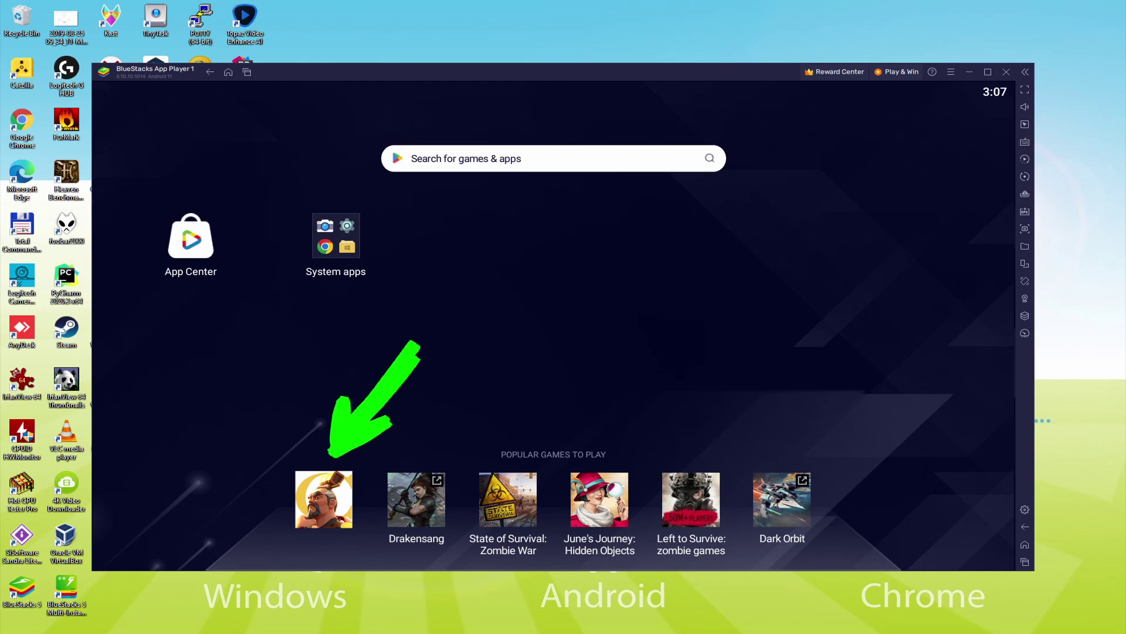
- Install Rise of Kingdoms: Lost Crusade from its Google Play page and launch it from the BlueStacks home screen
left_click(310, 469)
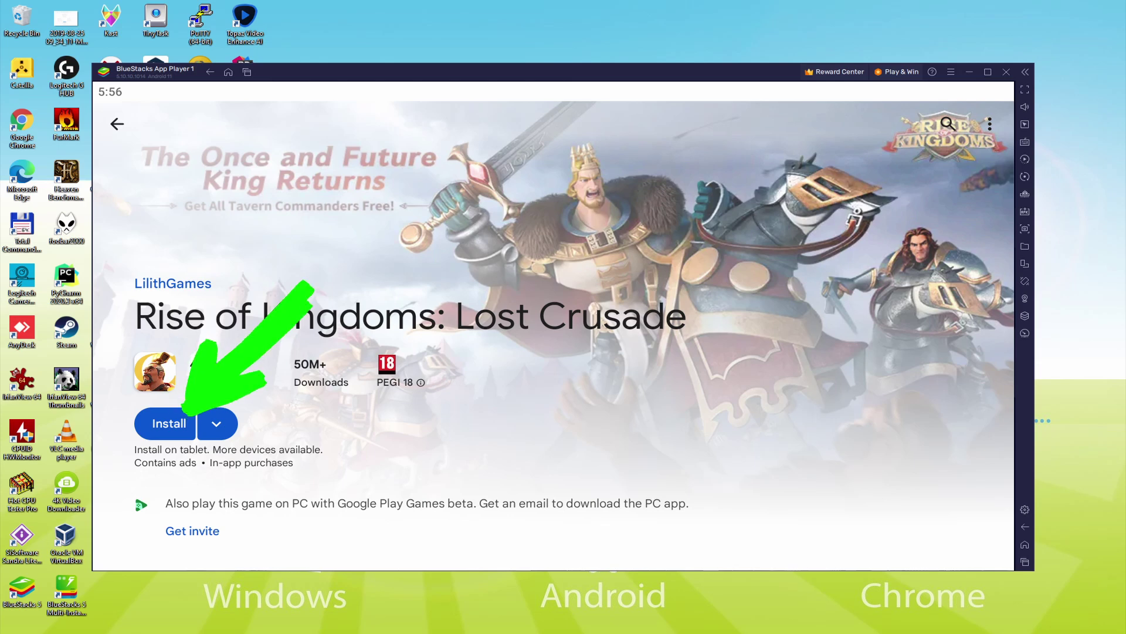
left_click(176, 421)
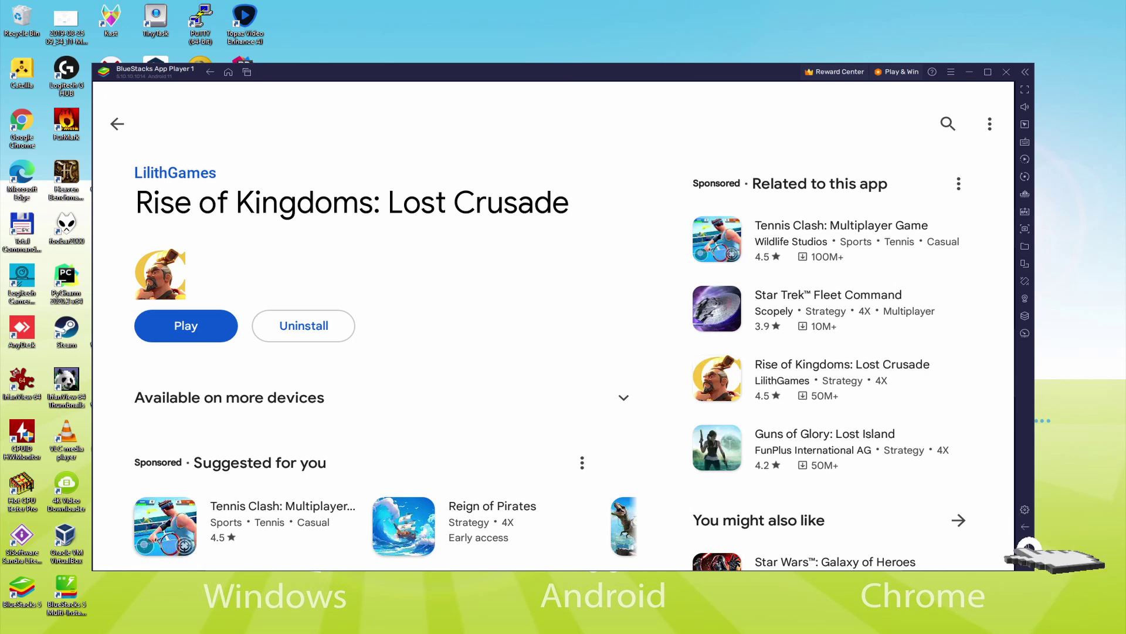
key("ctrl+shift+h")
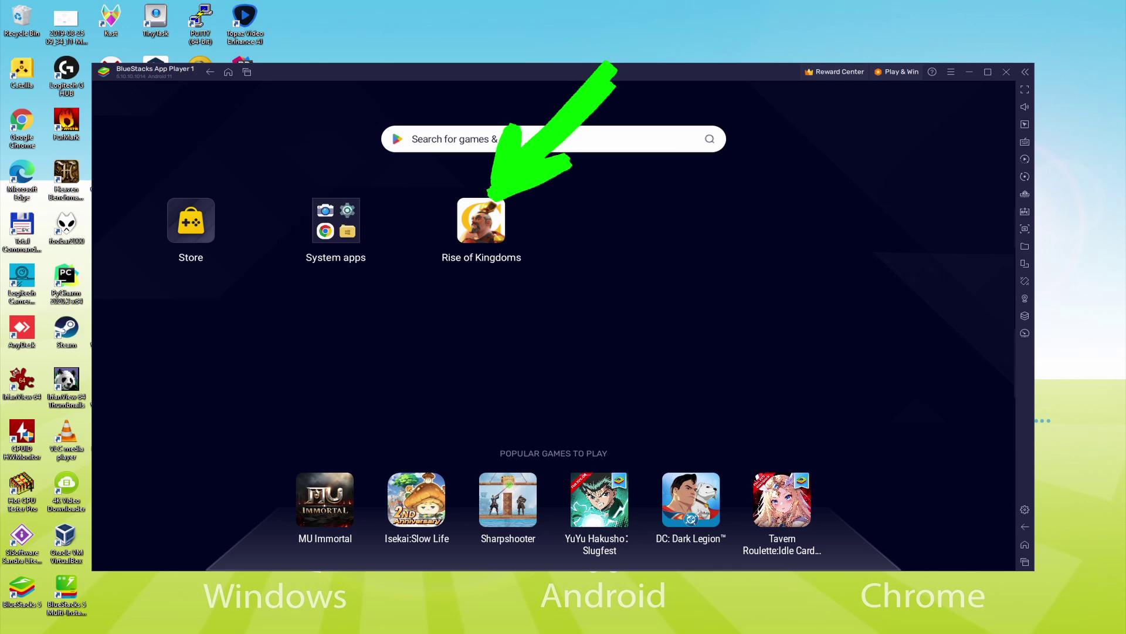
left_click(481, 220)
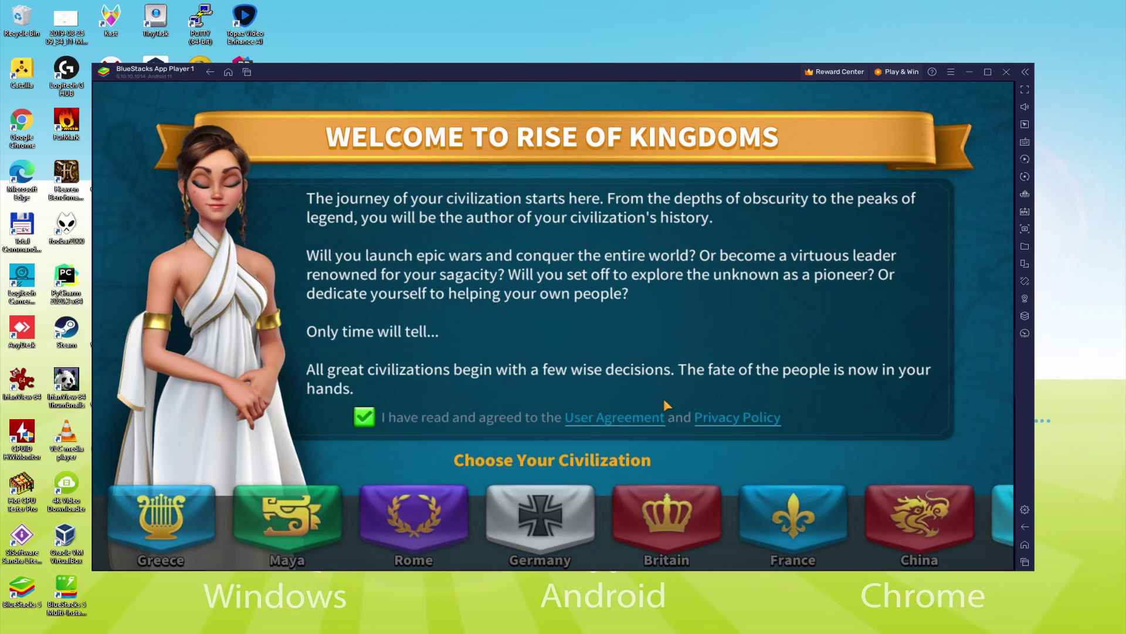
- Examine the starting commanders, special units and bonuses of the civilizations from China through Byzantium
left_click(919, 516)
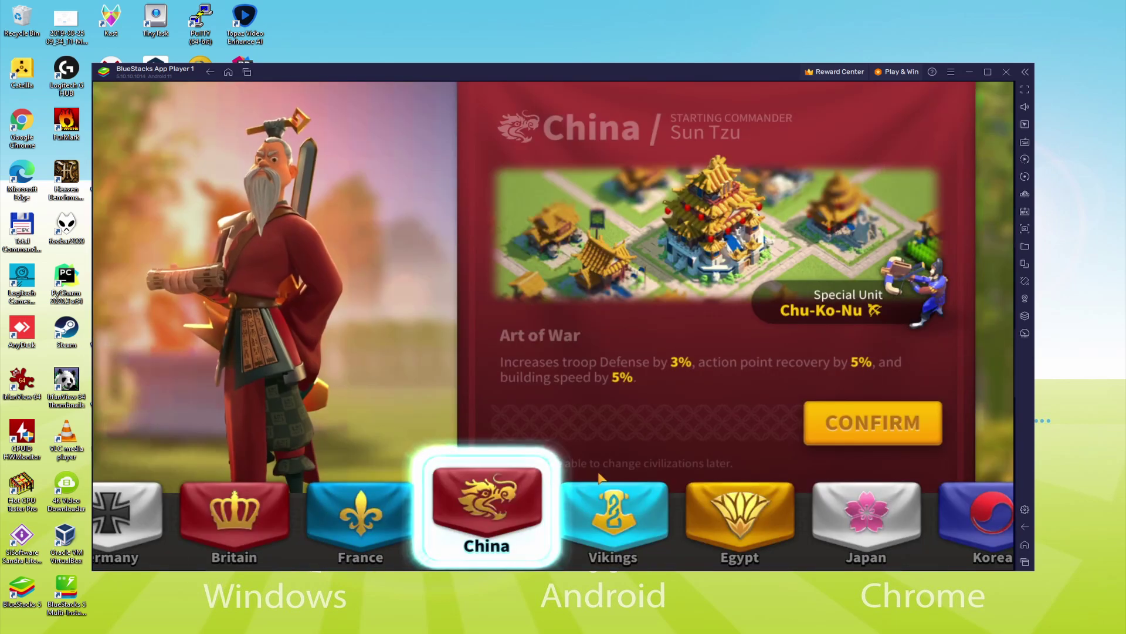
left_click(609, 531)
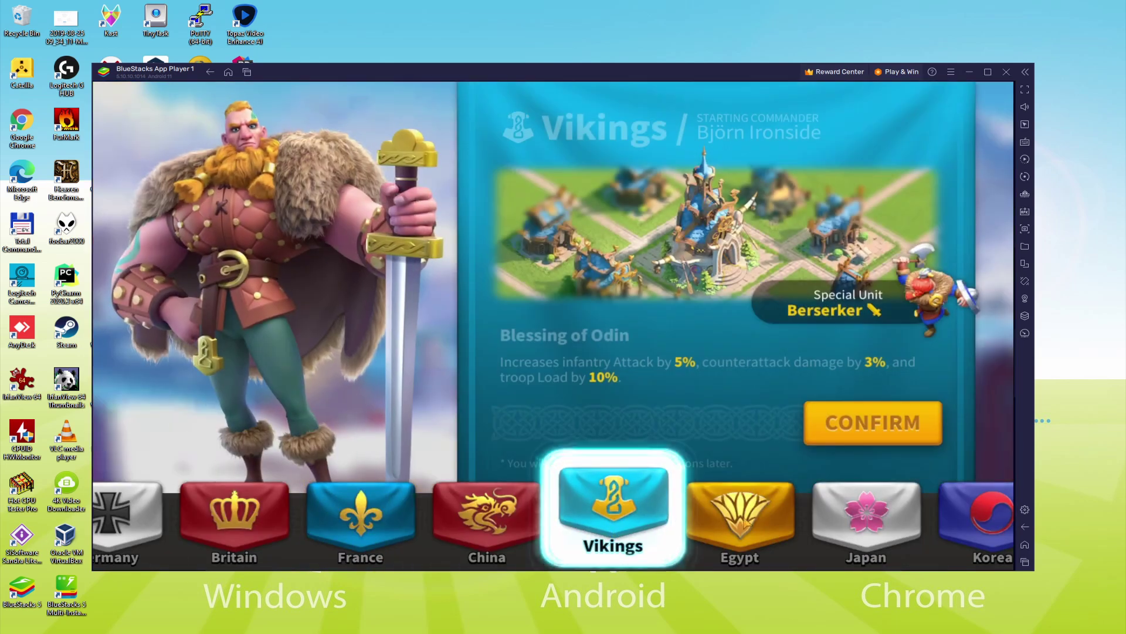
left_click(740, 519)
left_click(838, 524)
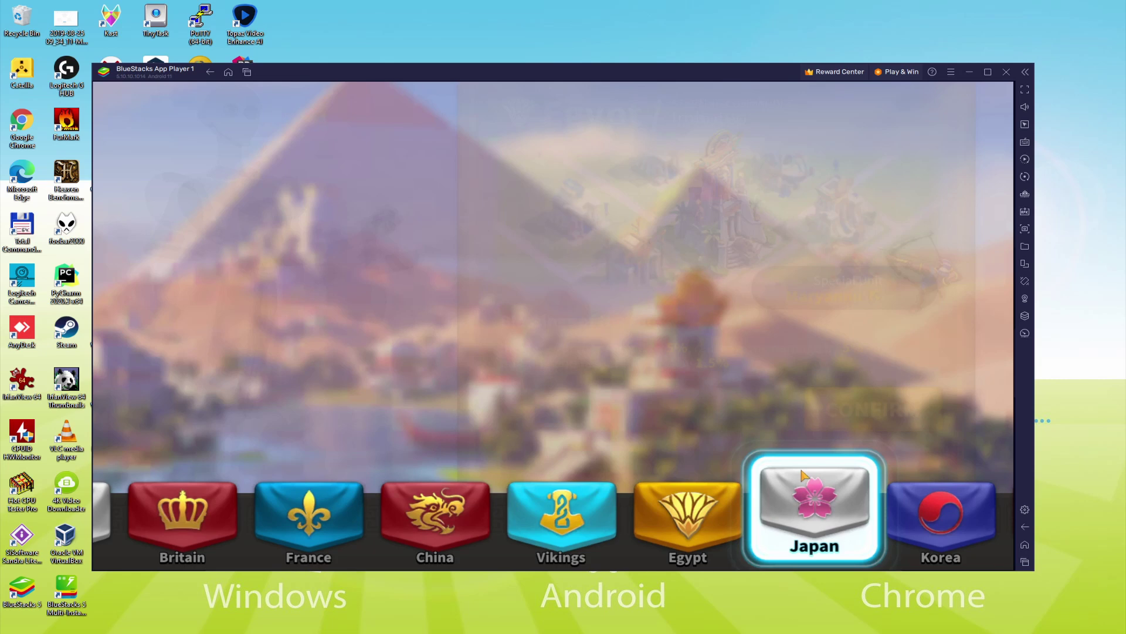
left_click(587, 516)
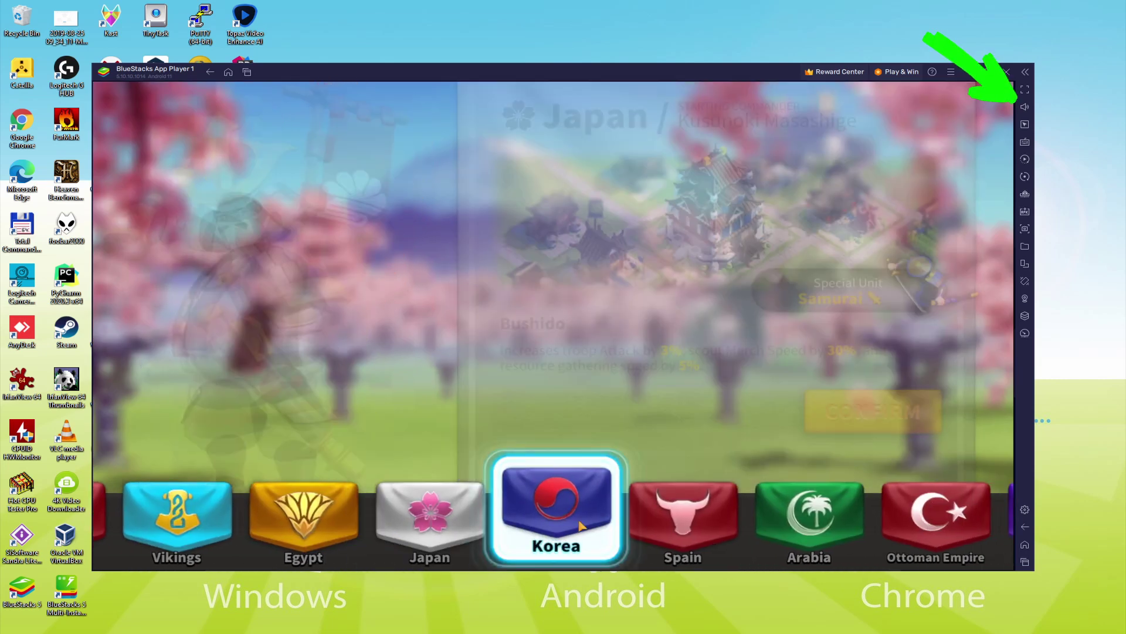
left_click(833, 518)
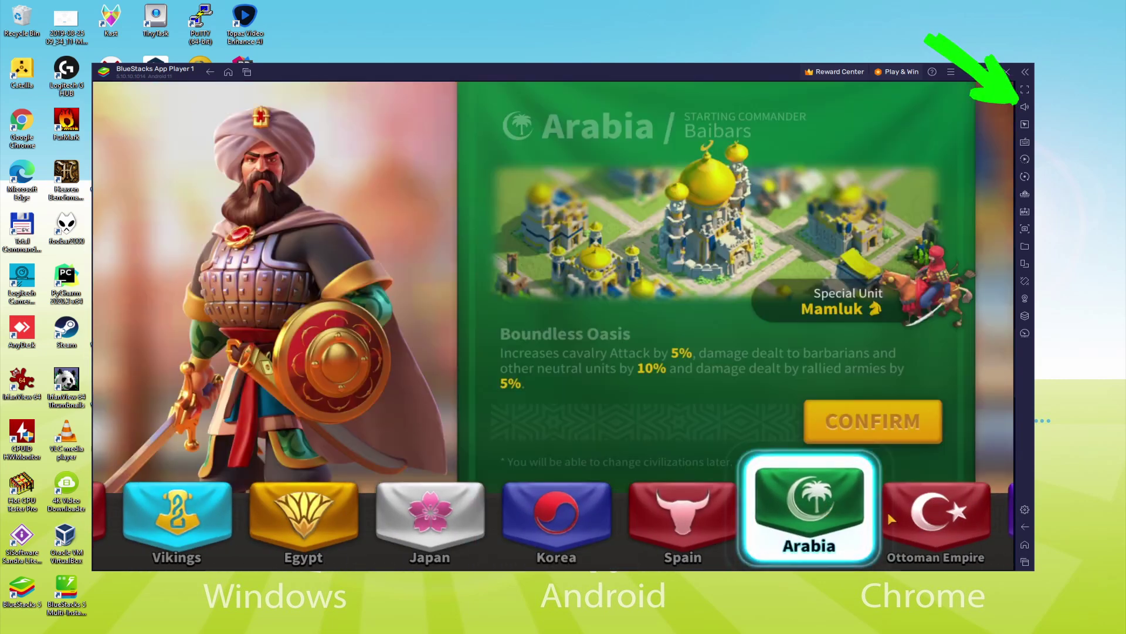
left_click(833, 518)
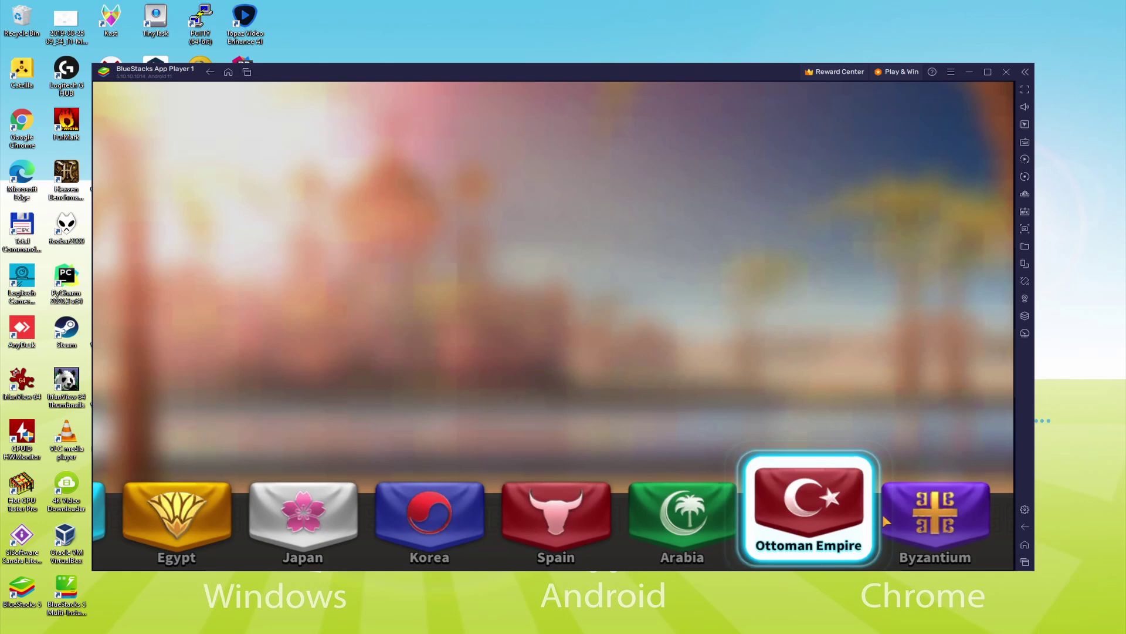
left_click(934, 517)
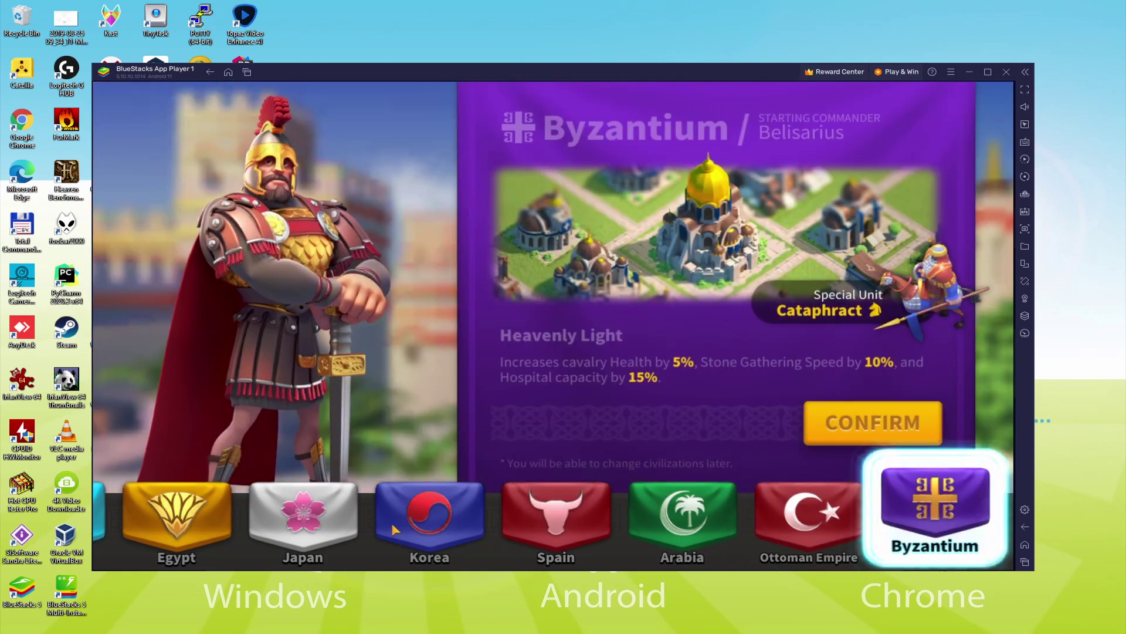
- Review the civilizations from Greece through Britain, and confirm China as the starting civilization
left_click_drag(934, 517, 492, 518)
left_click(162, 517)
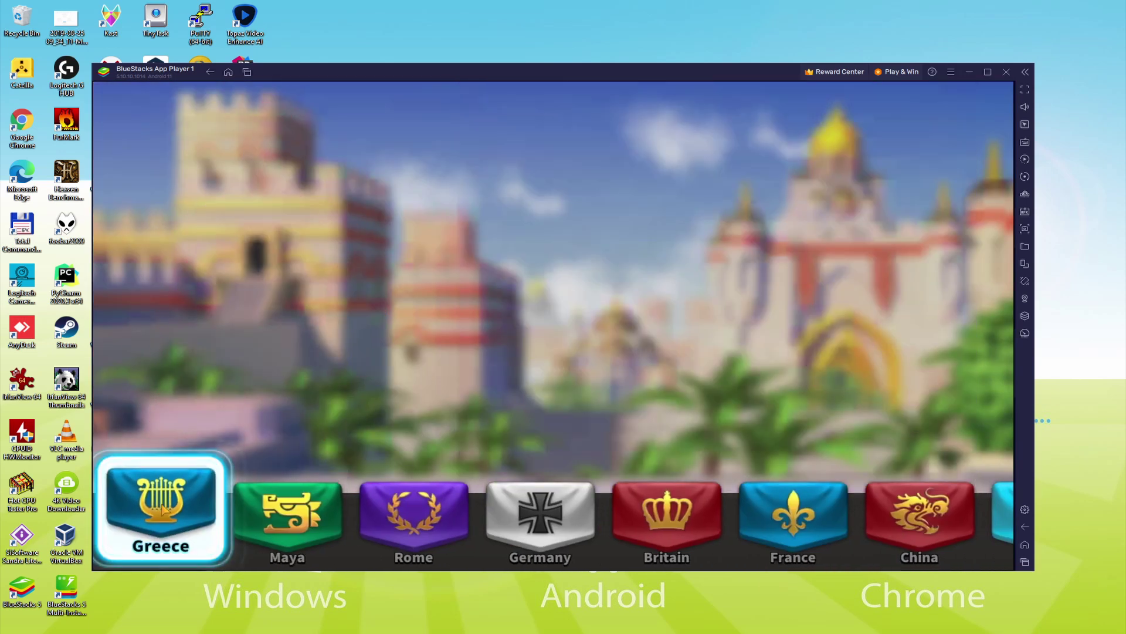
left_click(246, 513)
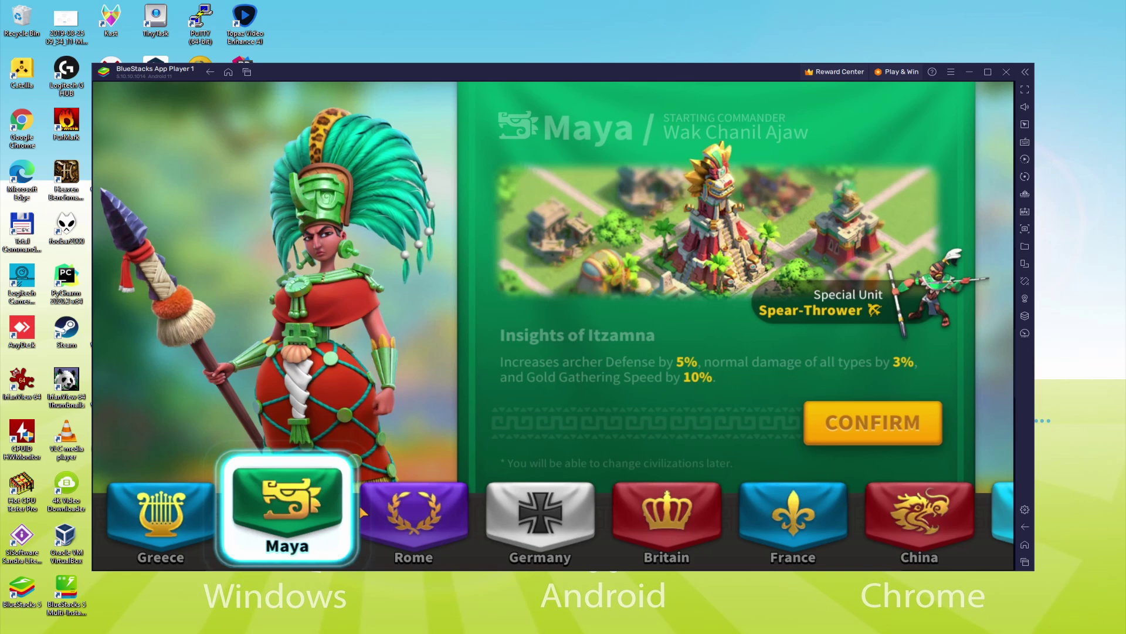
left_click(411, 509)
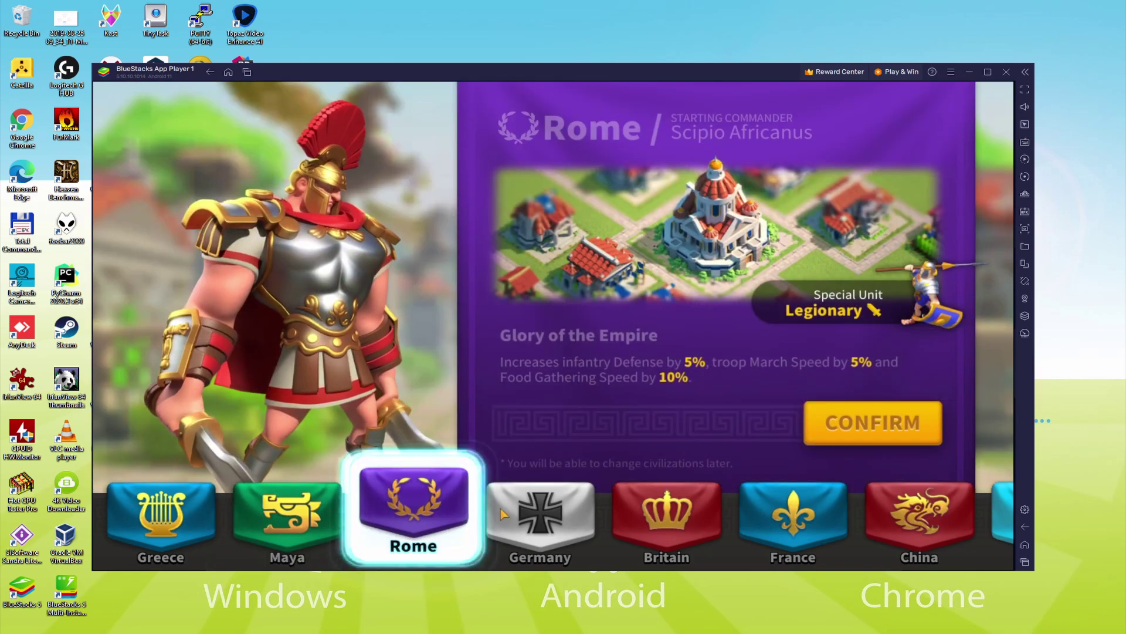
left_click(567, 514)
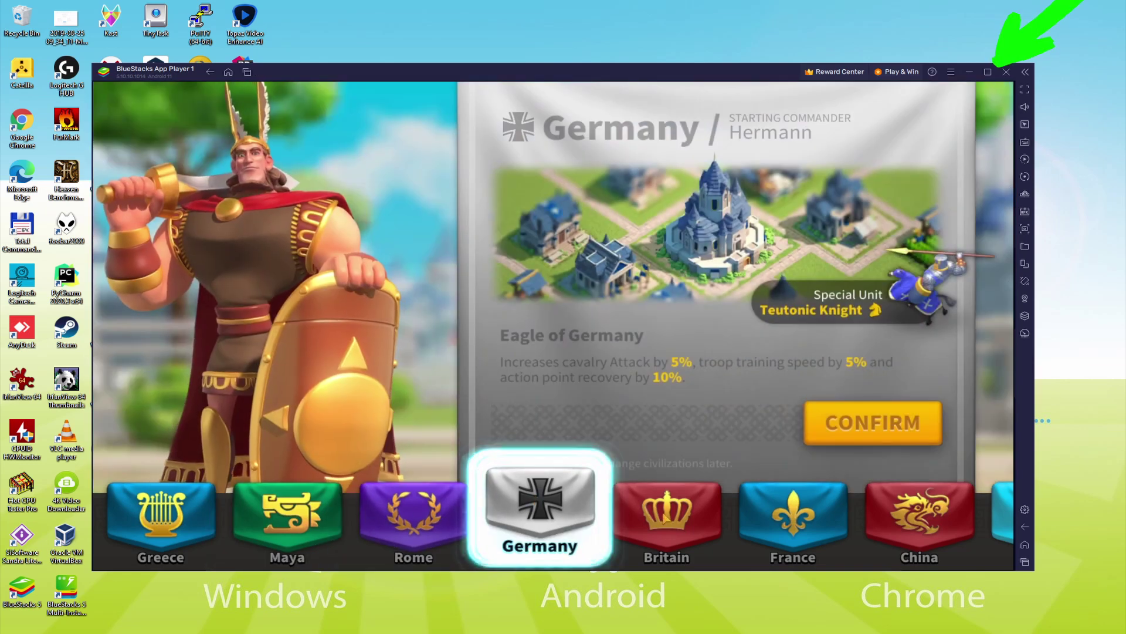
left_click(704, 516)
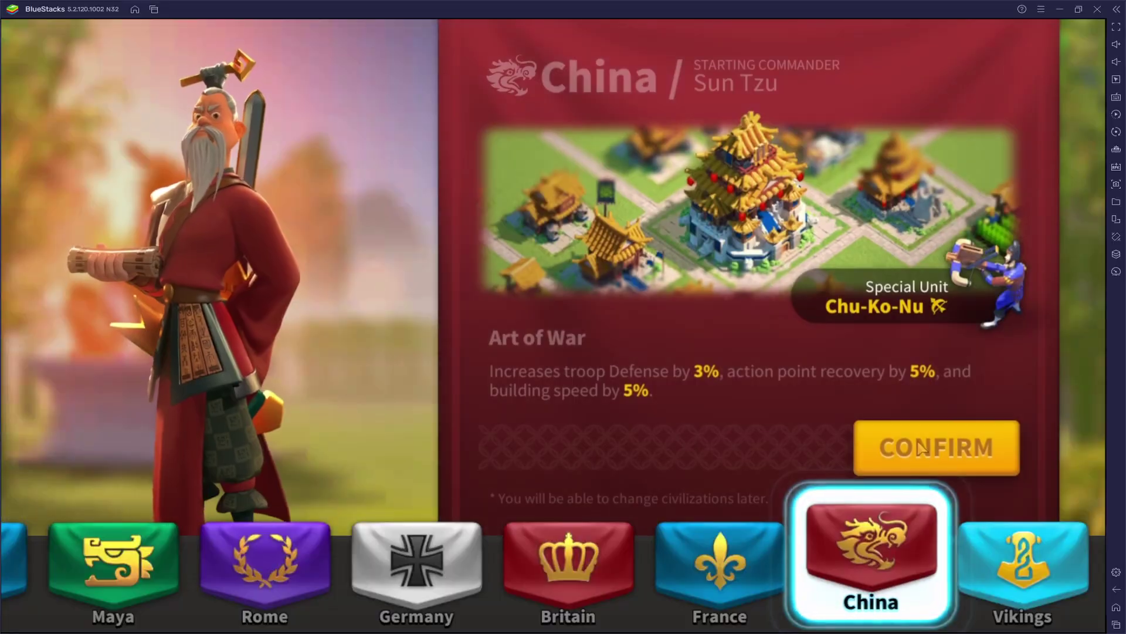
left_click(922, 447)
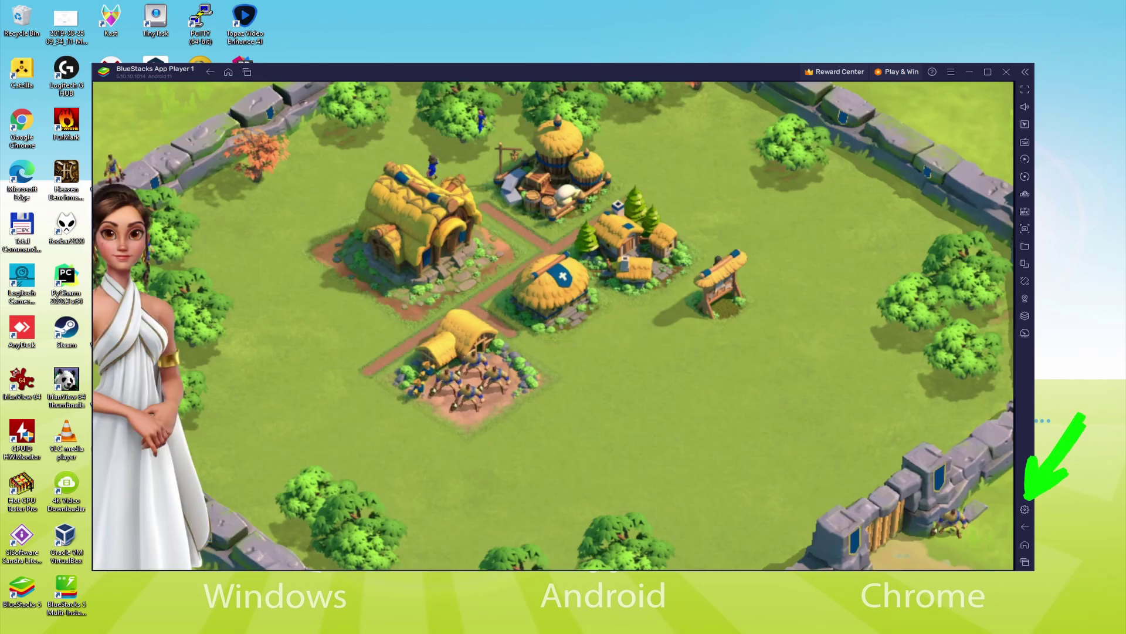
- View the burning village on the world map and advance the advisor and barbarian dialogue in the tutorial
key("ctrl+shift+i")
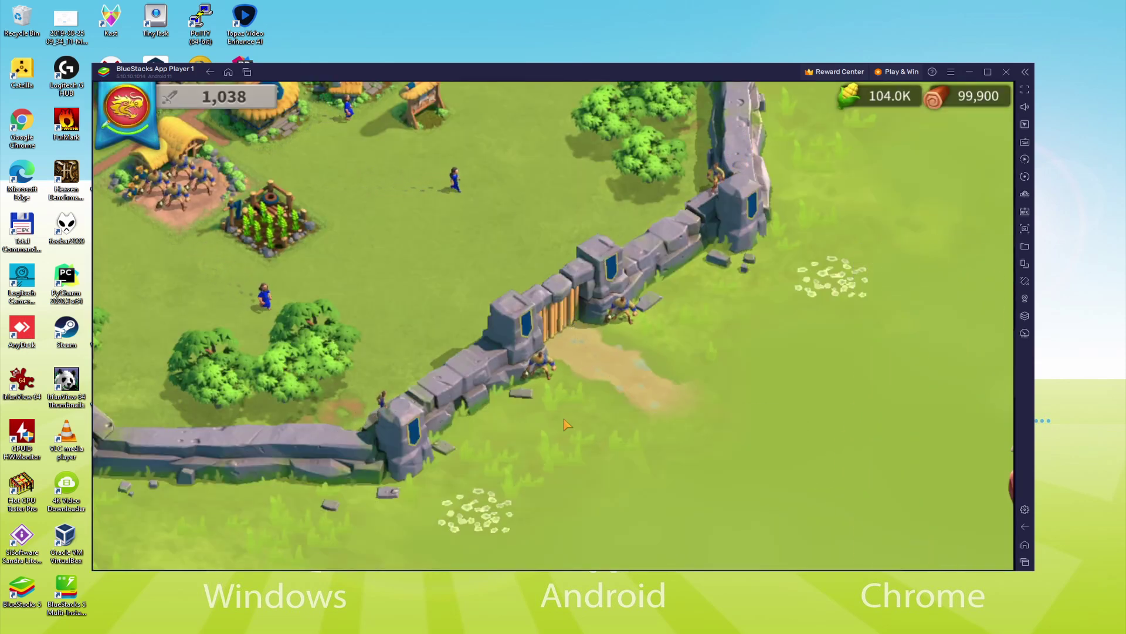
left_click(149, 524)
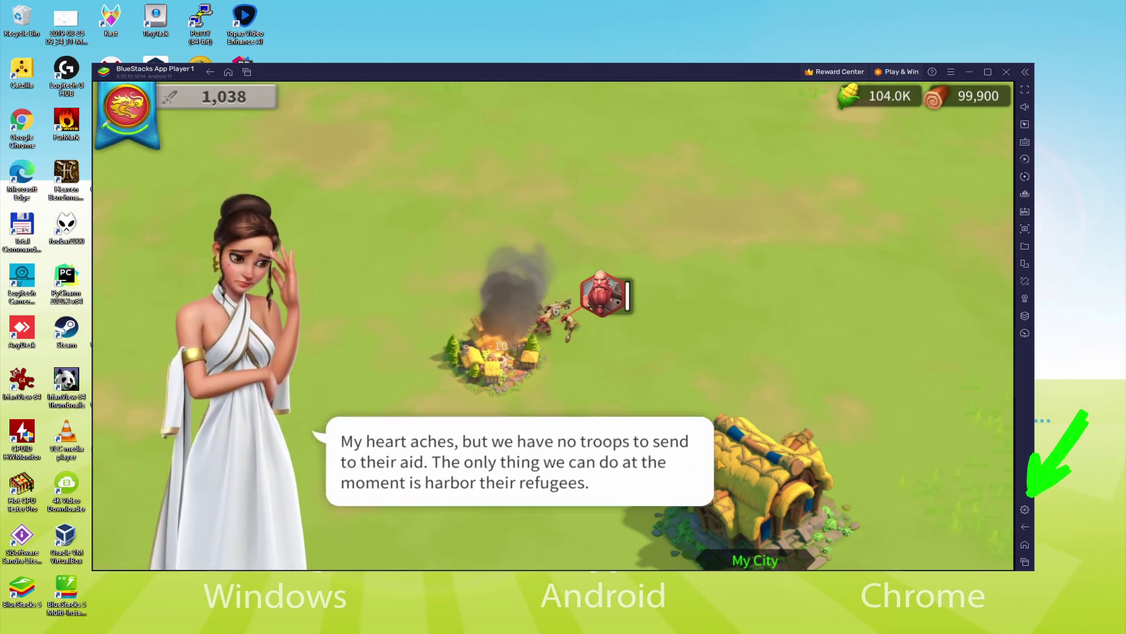
left_click(590, 458)
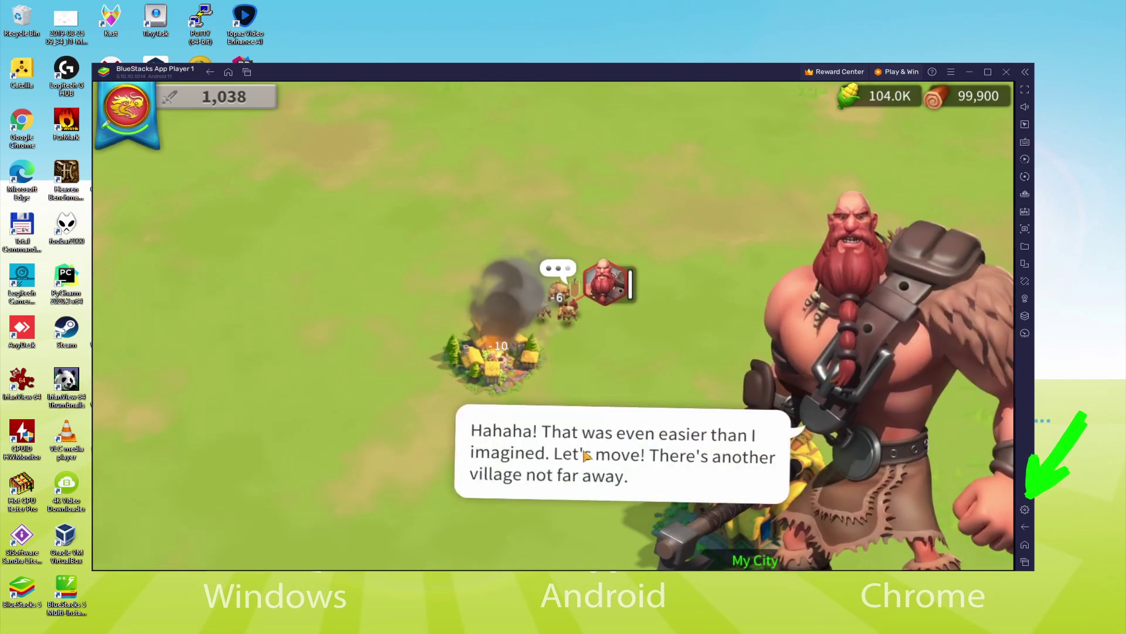
left_click(589, 458)
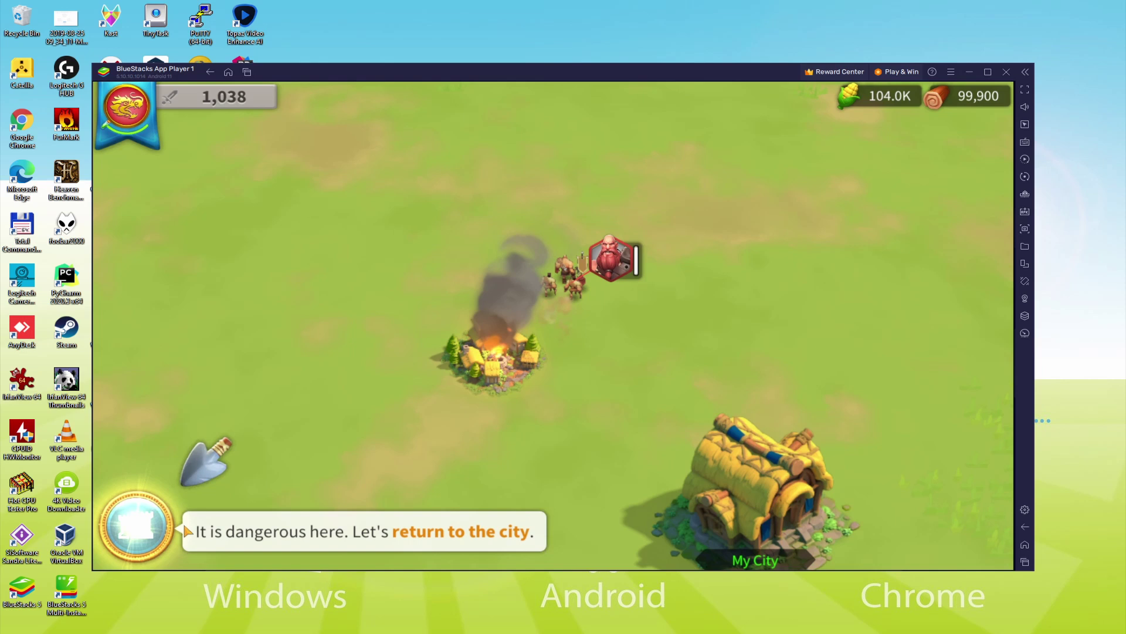
left_click(1025, 509)
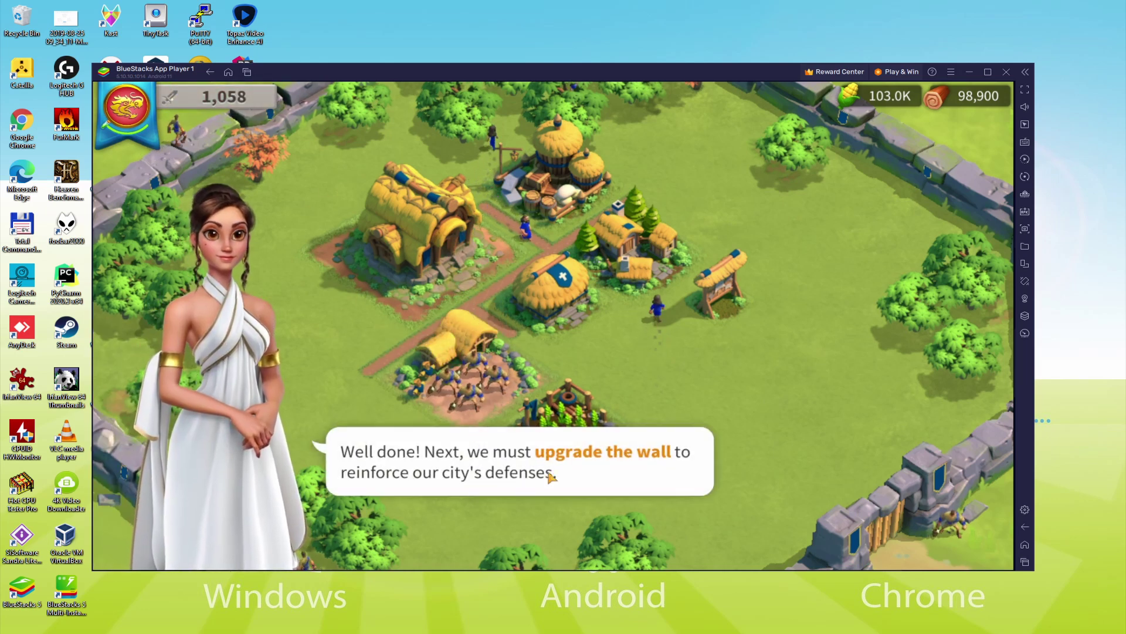
- Upgrade the city wall to level 2 with the timed upgrade, and advance the tutorial past the Tavern dialogue
left_click(550, 476)
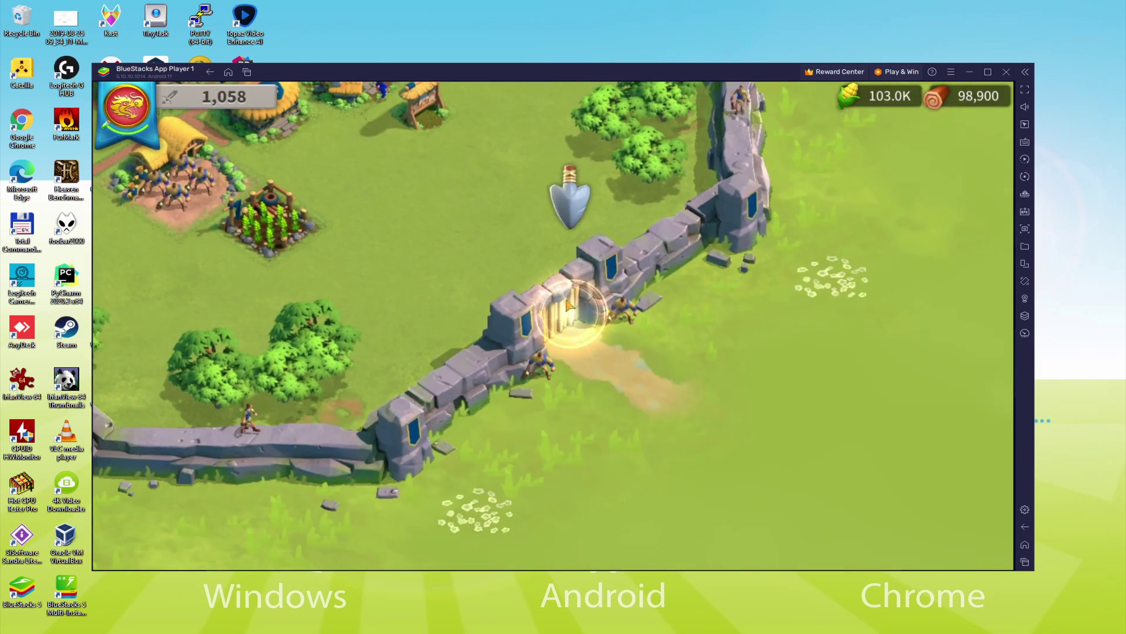
left_click(568, 325)
left_click(554, 405)
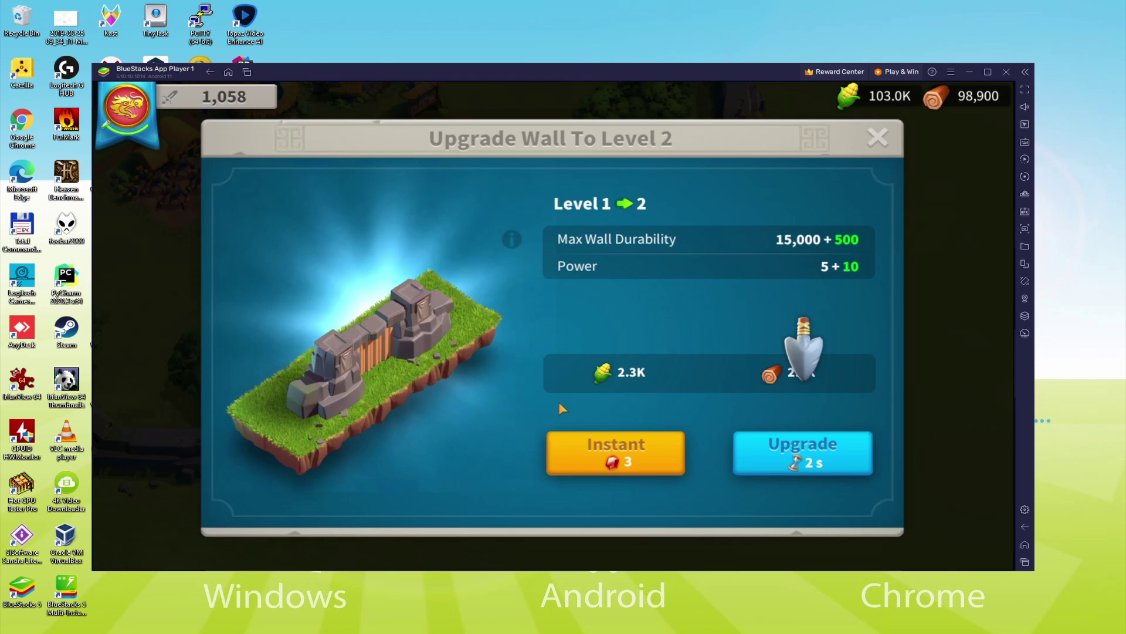
left_click(766, 452)
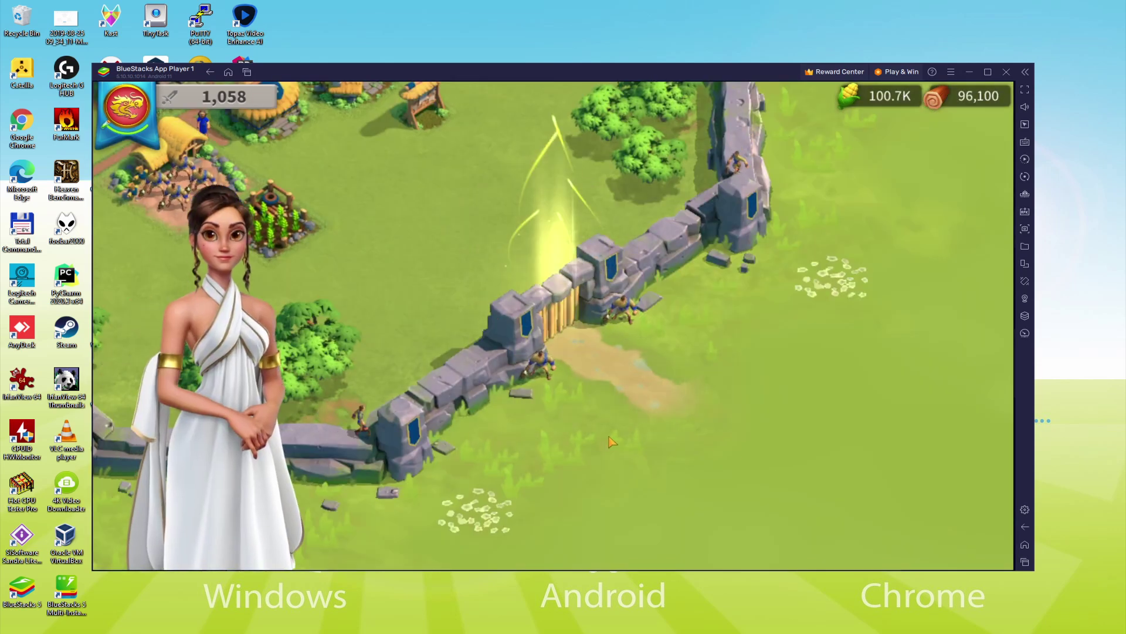
left_click(605, 441)
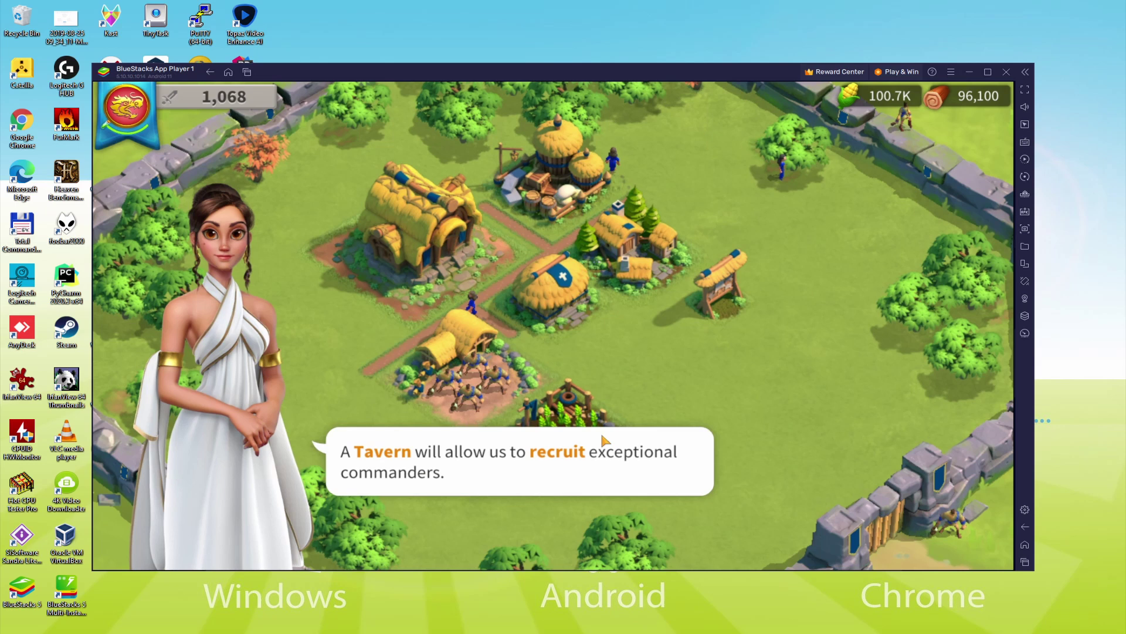
left_click(605, 441)
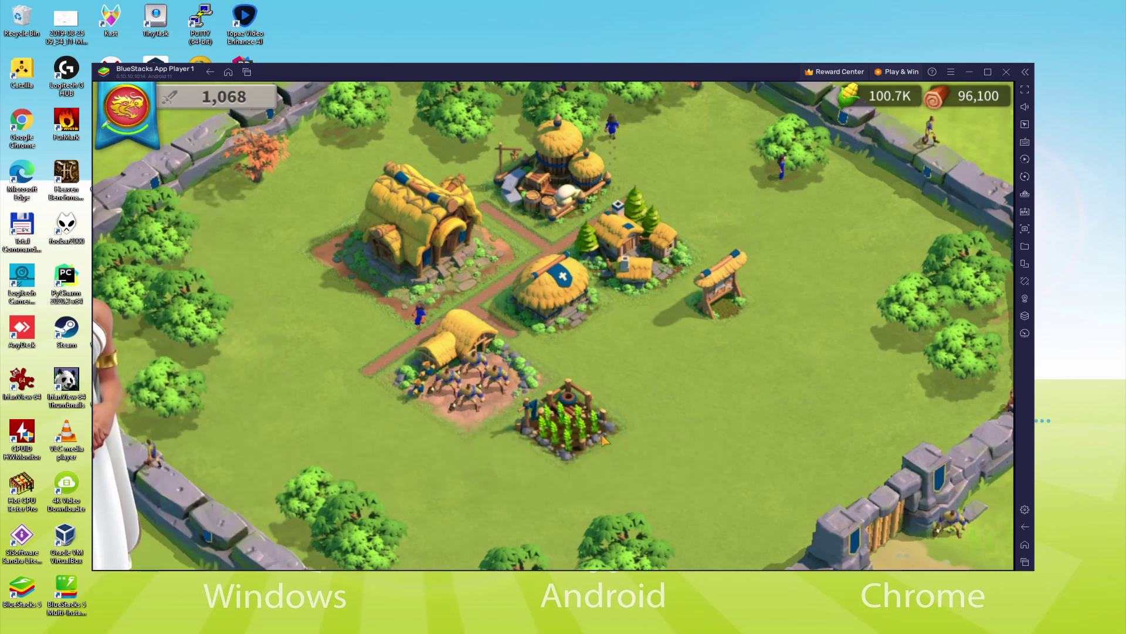